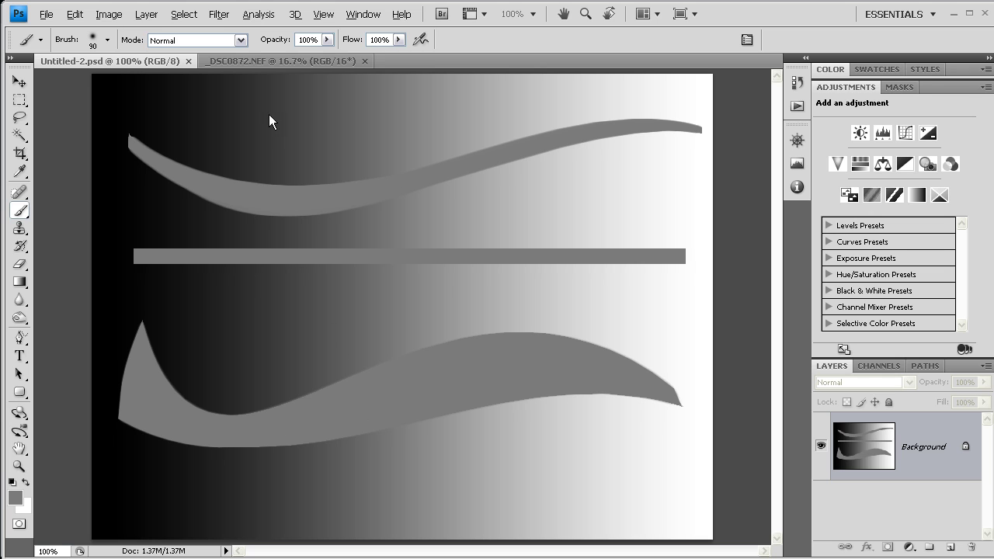
Step: Open Filter > Sharpen > Unsharp Mask for the gradient graphic Untitled-2.psd
left_click(218, 14)
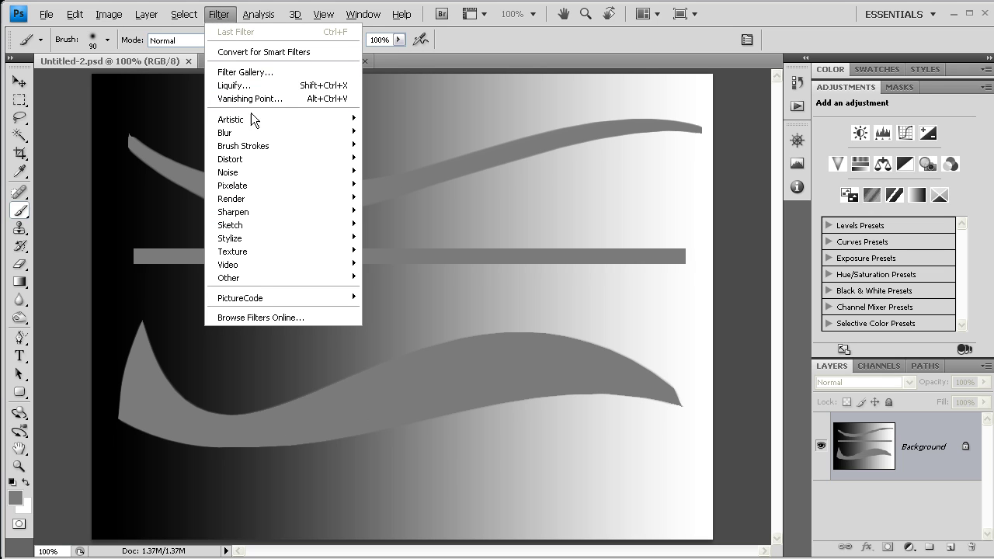
mouse_move(316, 211)
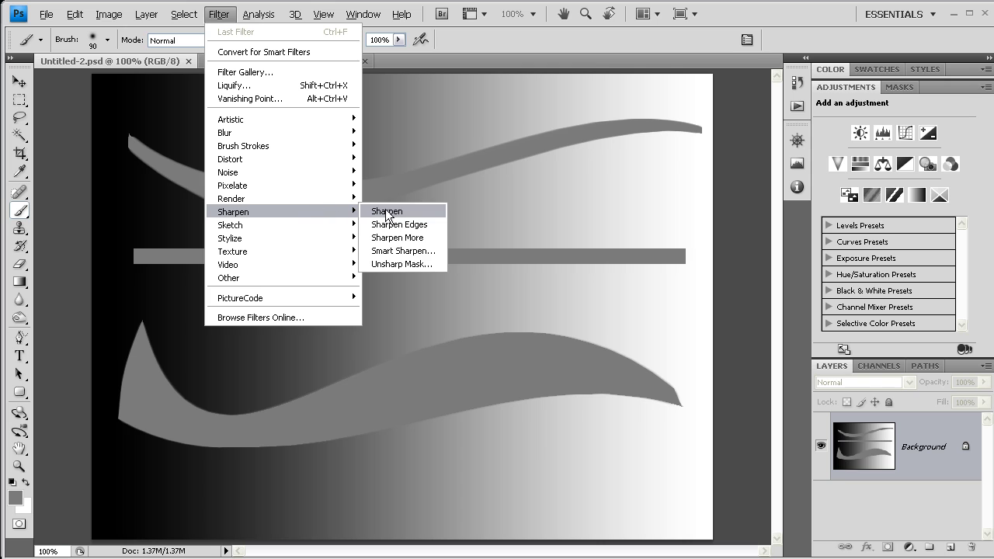
left_click(415, 263)
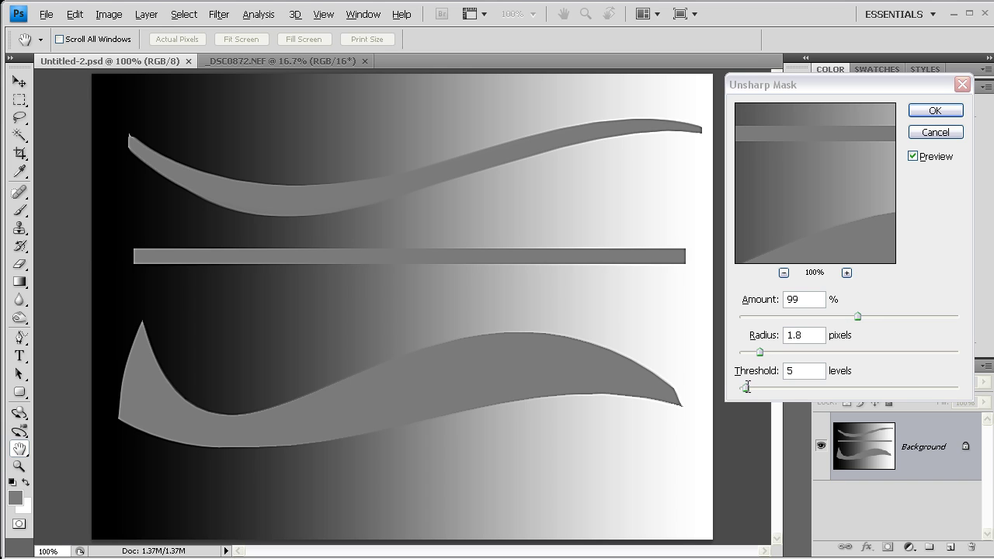
Step: Lower Unsharp Mask Threshold to 2 levels and Amount to 20%, and widen Radius to 18.8 pixels
left_click(746, 388)
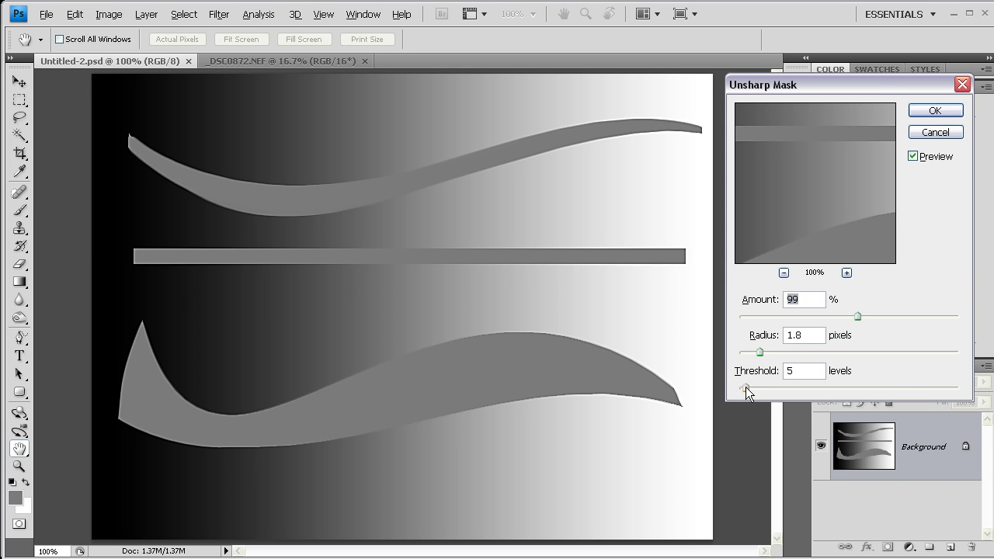
left_click_drag(745, 387, 741, 388)
left_click_drag(857, 316, 762, 315)
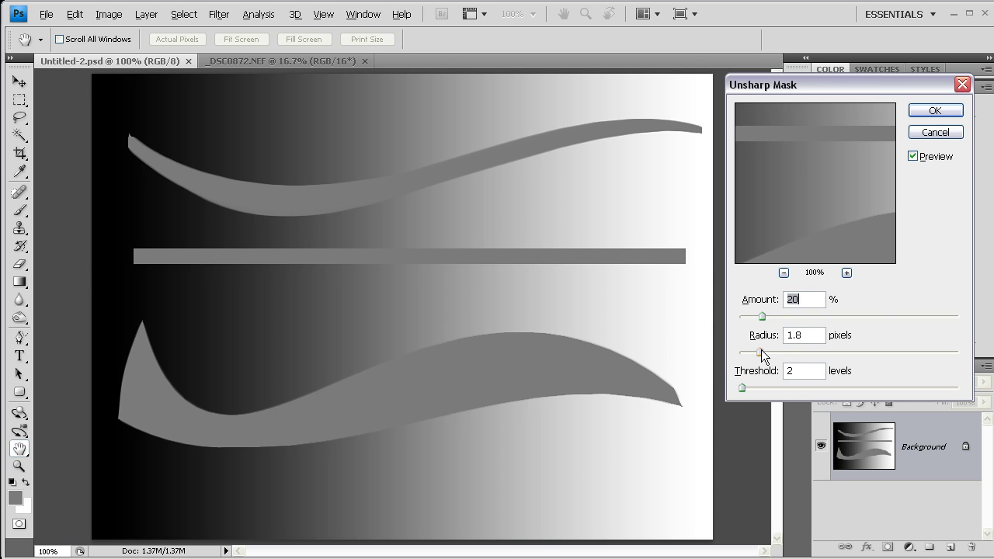
left_click_drag(761, 352, 839, 351)
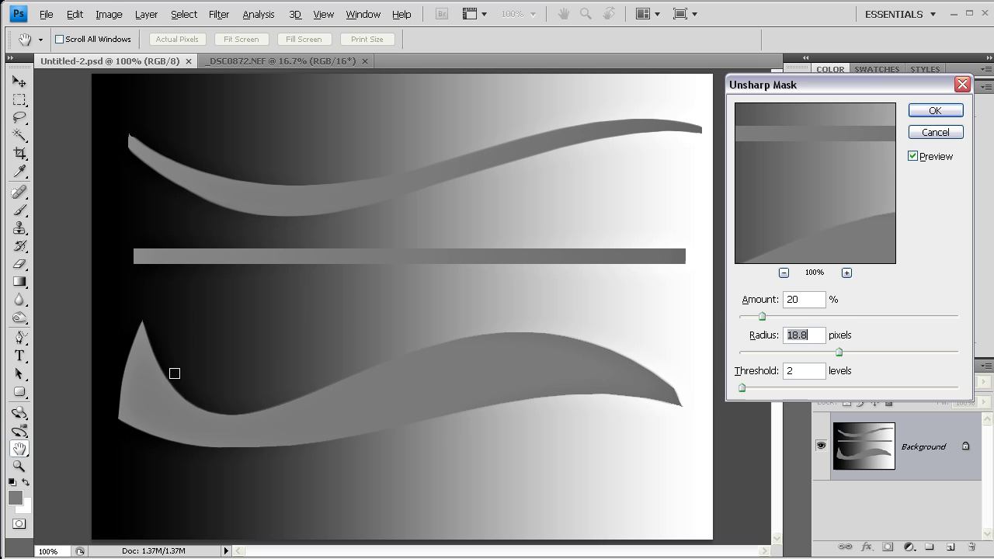
Step: Toggle the Unsharp Mask preview to compare the sharpened graphic with the original
left_click(913, 158)
left_click(912, 156)
left_click(914, 157)
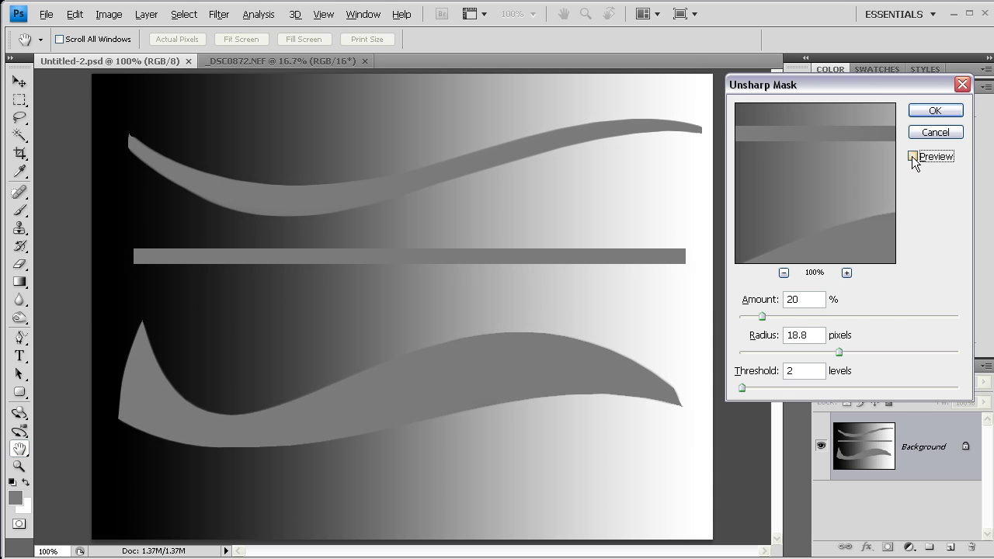
left_click(914, 156)
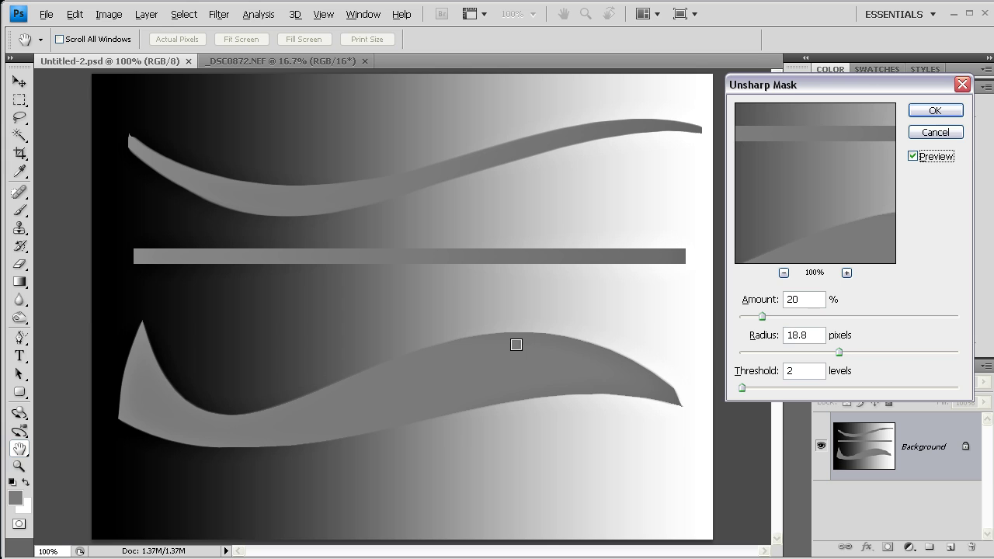
left_click(914, 157)
Step: Raise the Amount to 30% and recheck it against the original with the preview toggle
left_click_drag(762, 316, 774, 315)
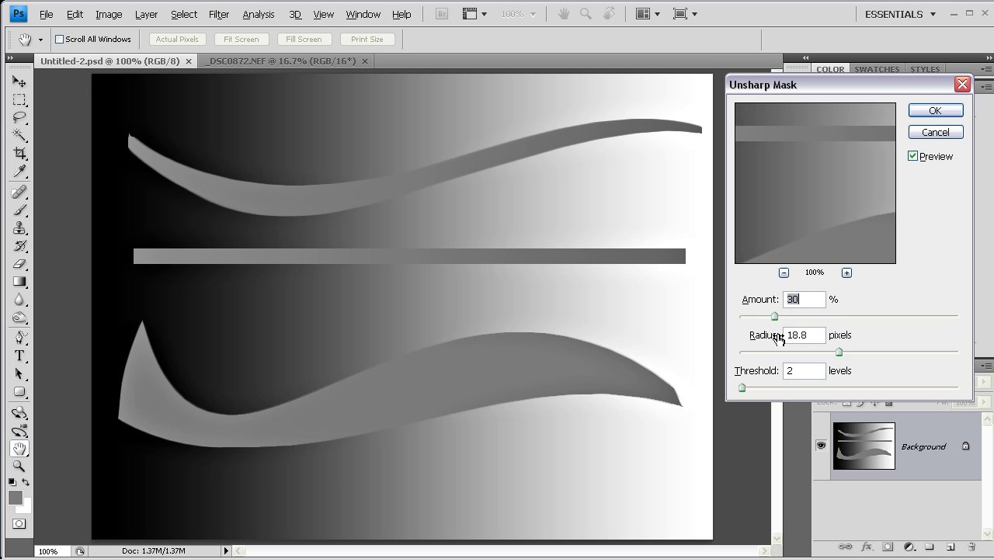
left_click(913, 157)
left_click(913, 156)
Step: Apply the 30%, 18.8-pixel, threshold 2 Unsharp Mask to Untitled-2.psd
left_click(935, 111)
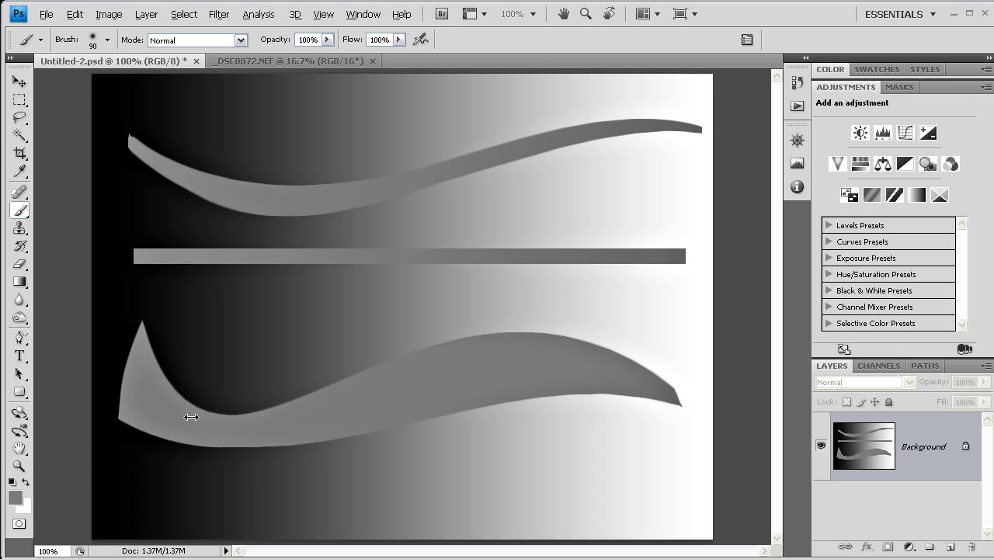
Step: Switch to _DSC0872.NEF, zoom to 50% and scroll up to the upper floors
left_click(293, 62)
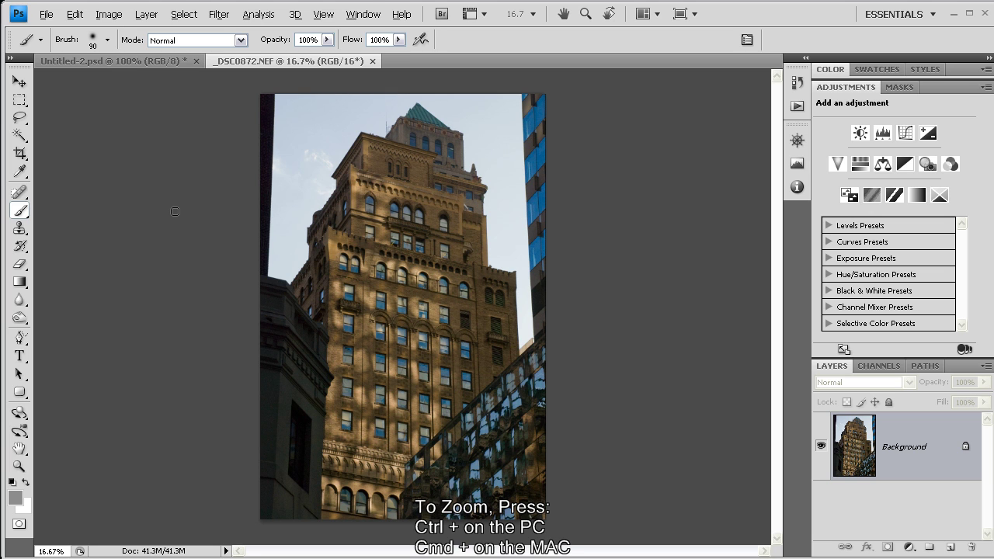
key("ctrl+plus")
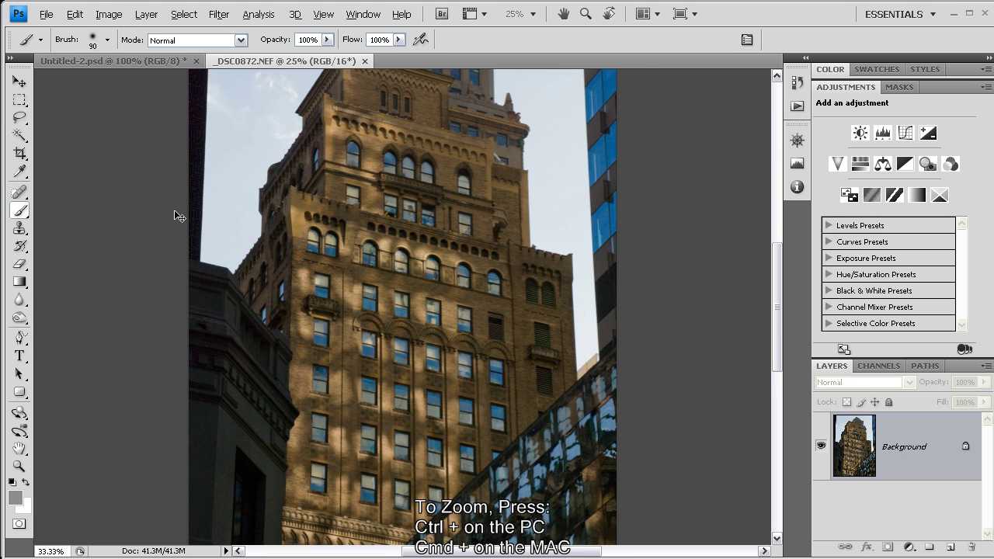
key("ctrl+plus")
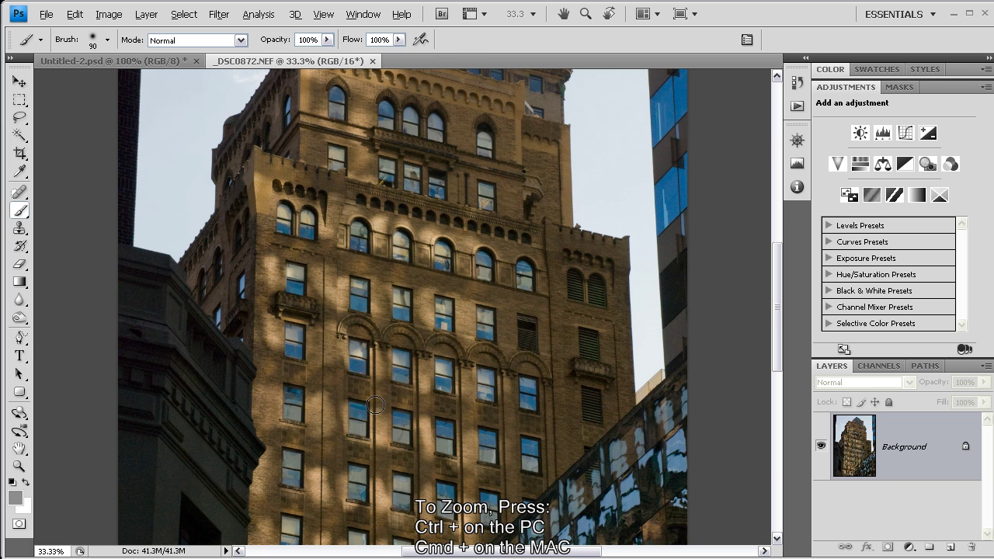
key("ctrl+plus")
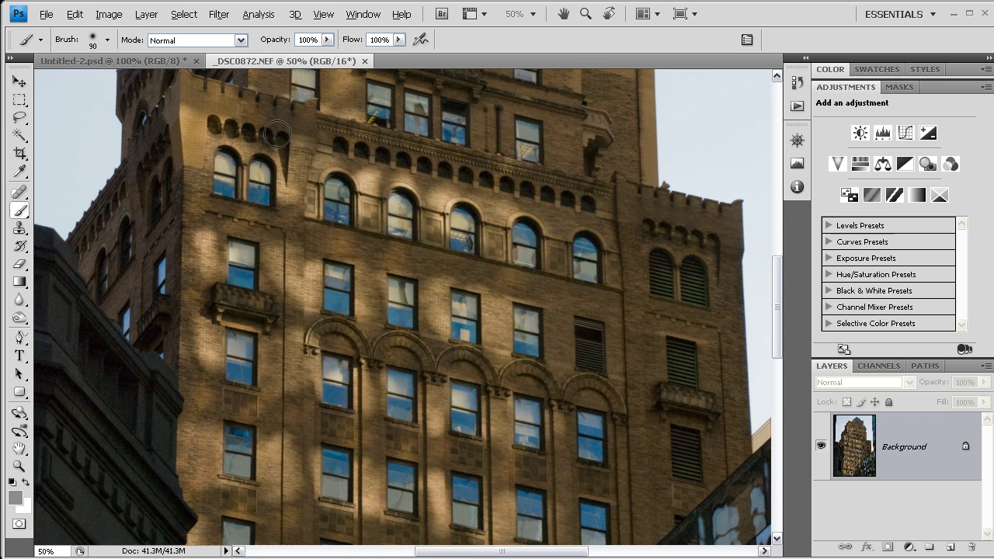
left_click_drag(774, 279, 780, 222)
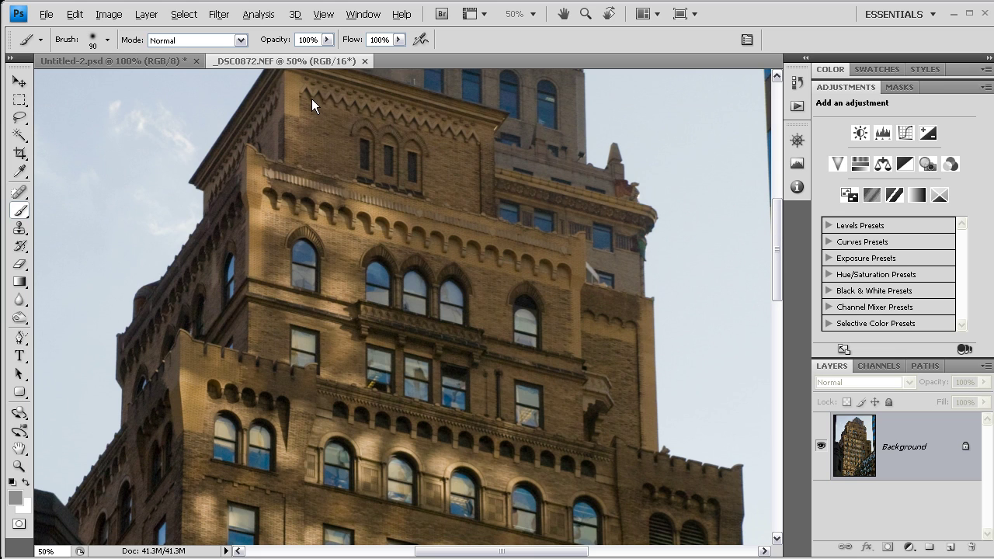
Step: Open Filter > Sharpen > Unsharp Mask for the building photo
left_click(220, 14)
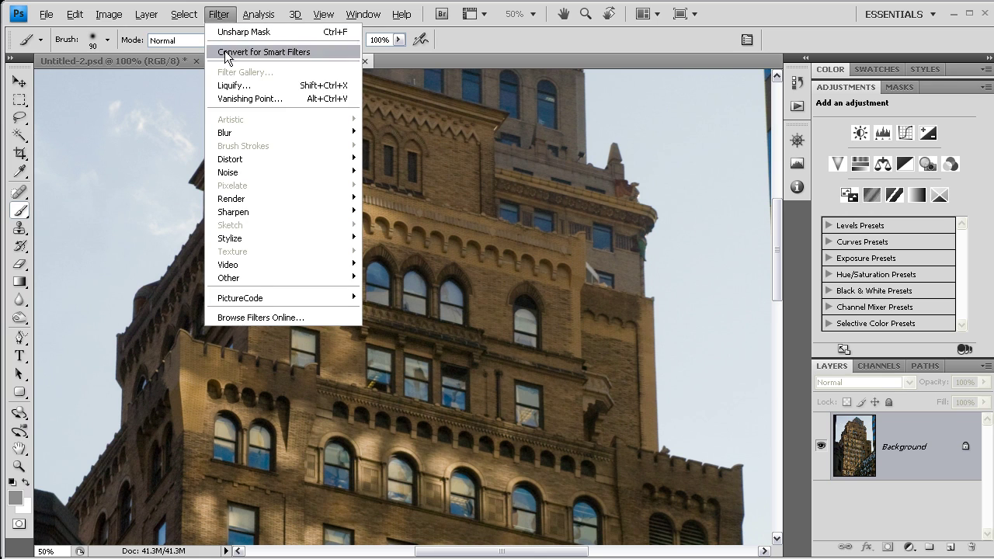
mouse_move(329, 215)
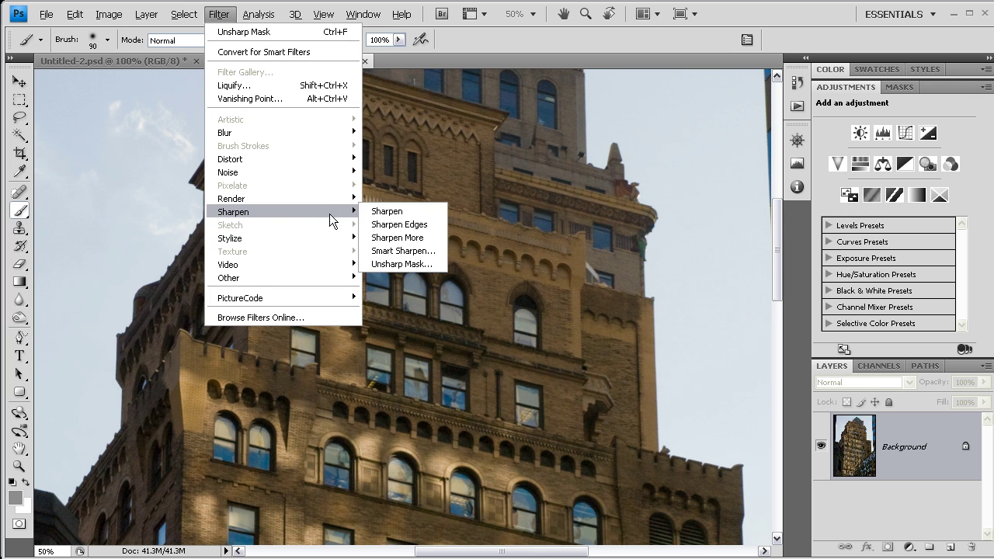
left_click(411, 264)
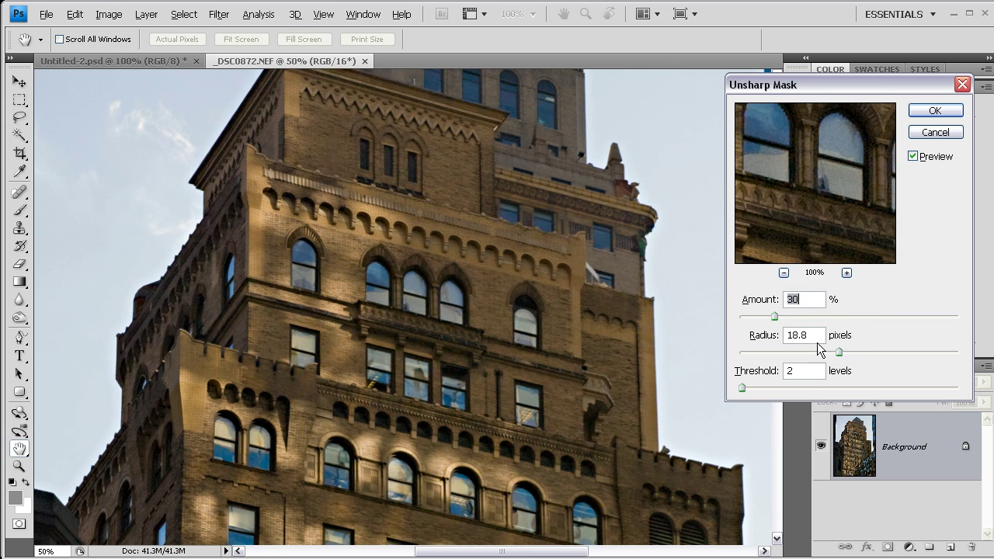
Step: Drop Radius to 0.1, raise Amount to 150%, then nudge Radius up to 1.1 pixels
left_click_drag(838, 352, 724, 353)
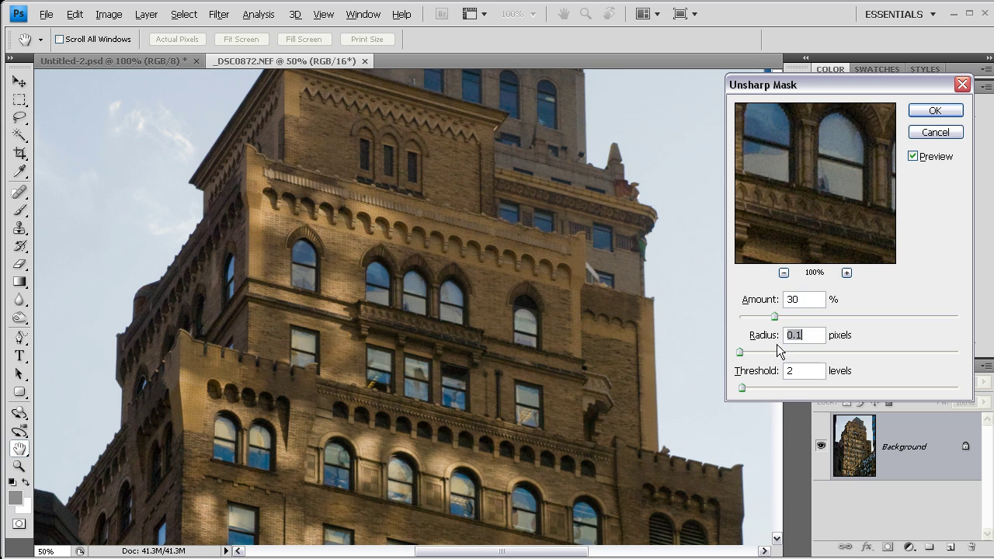
left_click_drag(775, 318, 890, 311)
left_click(890, 318)
left_click_drag(741, 353, 754, 355)
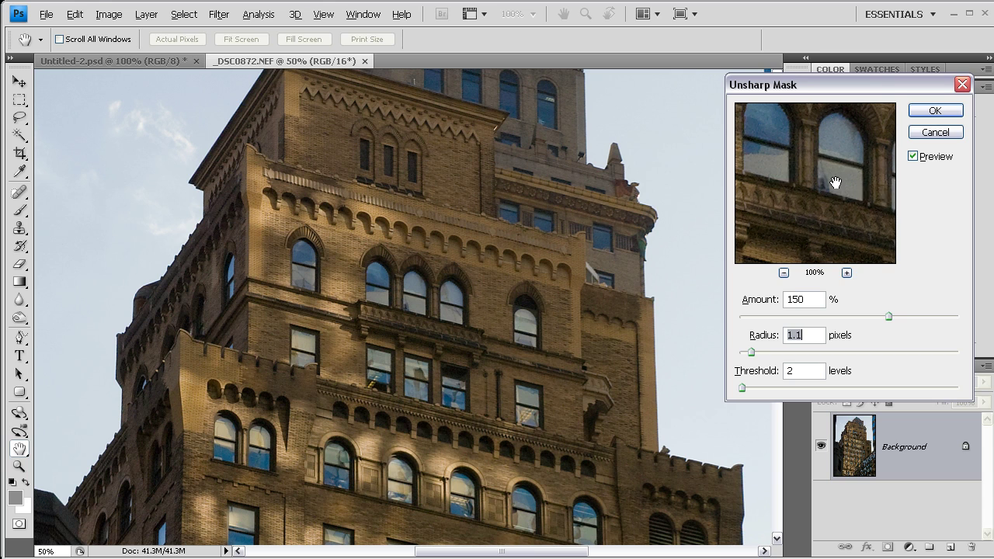
Step: Pan the preview to the arched windows and brickwork, then set Radius to 1.6 pixels
left_click_drag(836, 182, 763, 194)
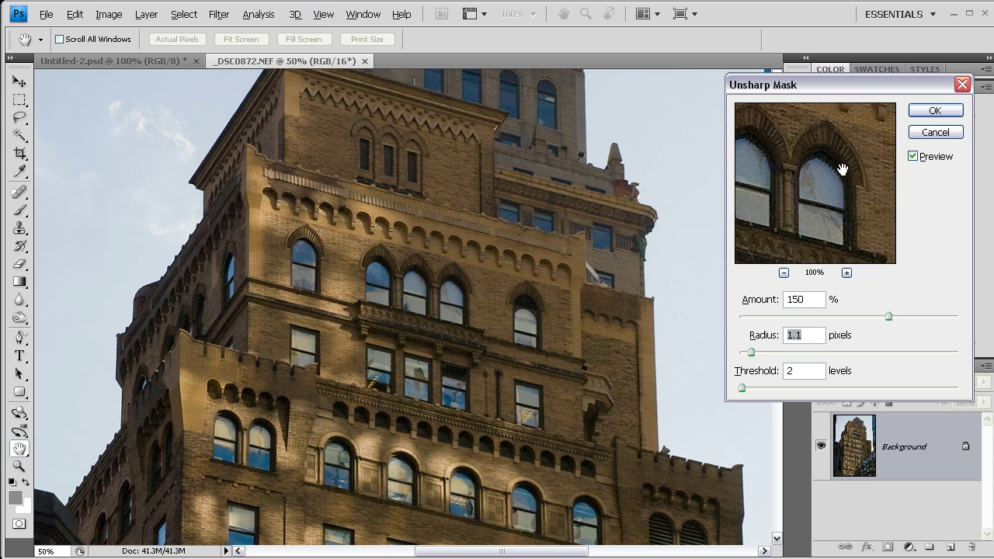
left_click_drag(844, 167, 780, 205)
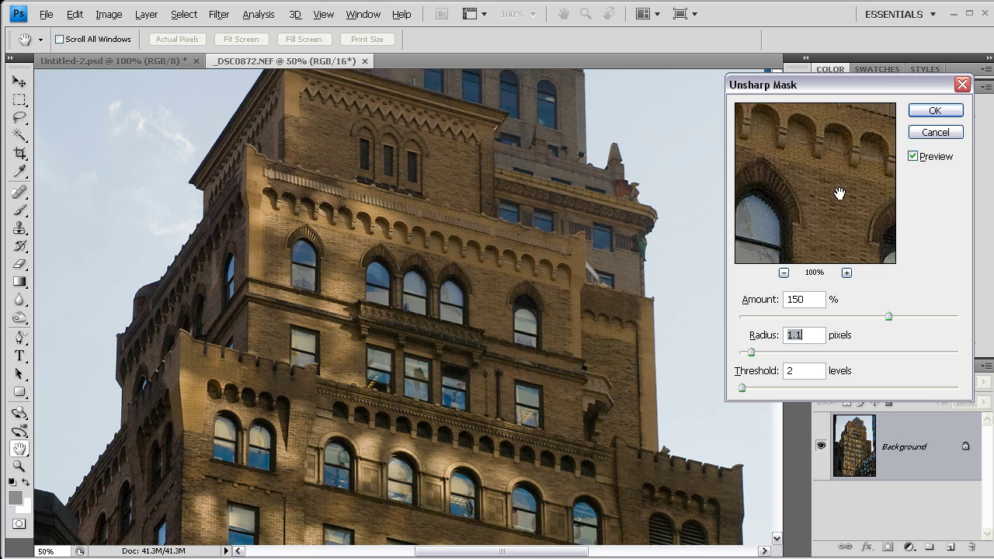
left_click_drag(841, 193, 828, 221)
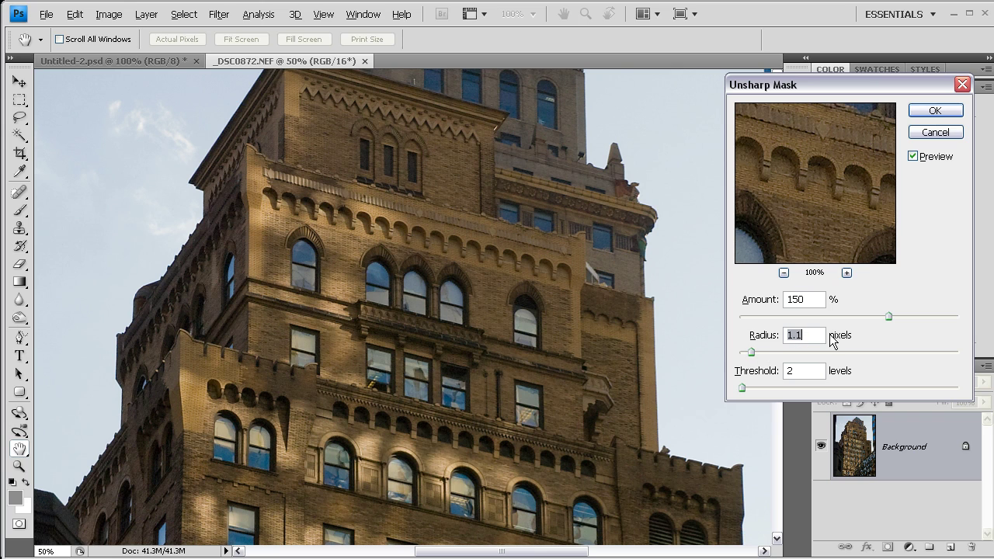
left_click_drag(752, 352, 758, 350)
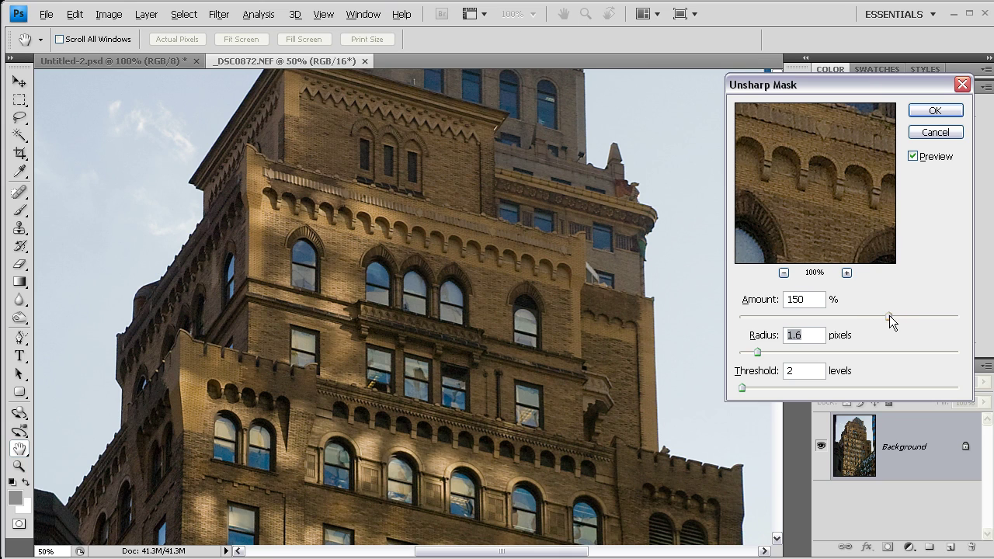
Step: Raise Amount to 199% and centre the preview on an arched window to inspect it
left_click_drag(890, 315, 917, 315)
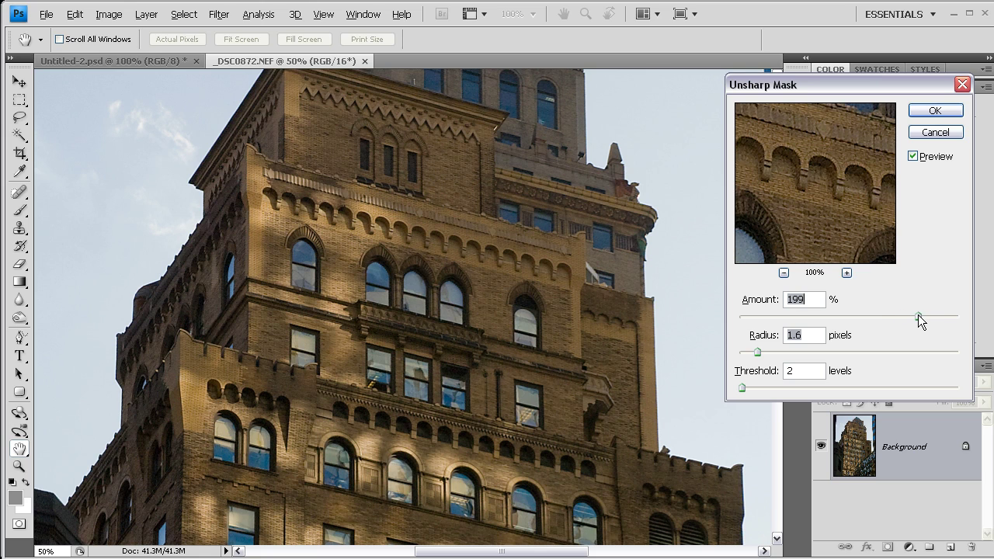
left_click(820, 172)
left_click_drag(828, 232, 812, 142)
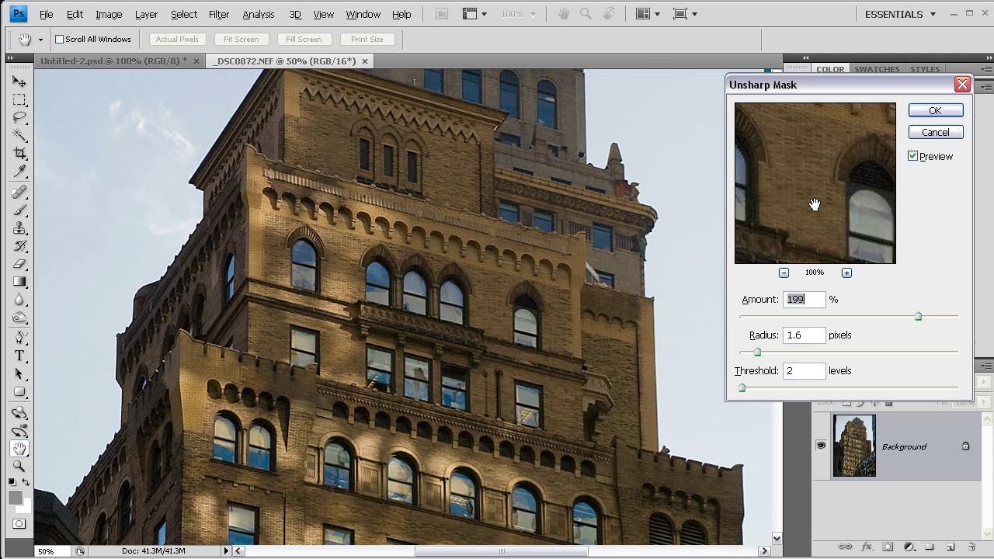
left_click_drag(815, 204, 784, 182)
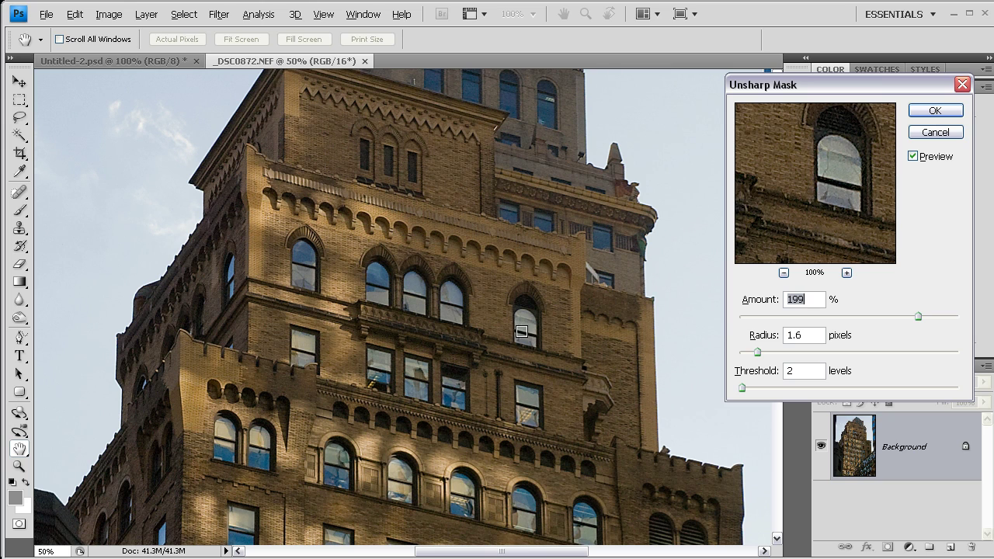
left_click(522, 331)
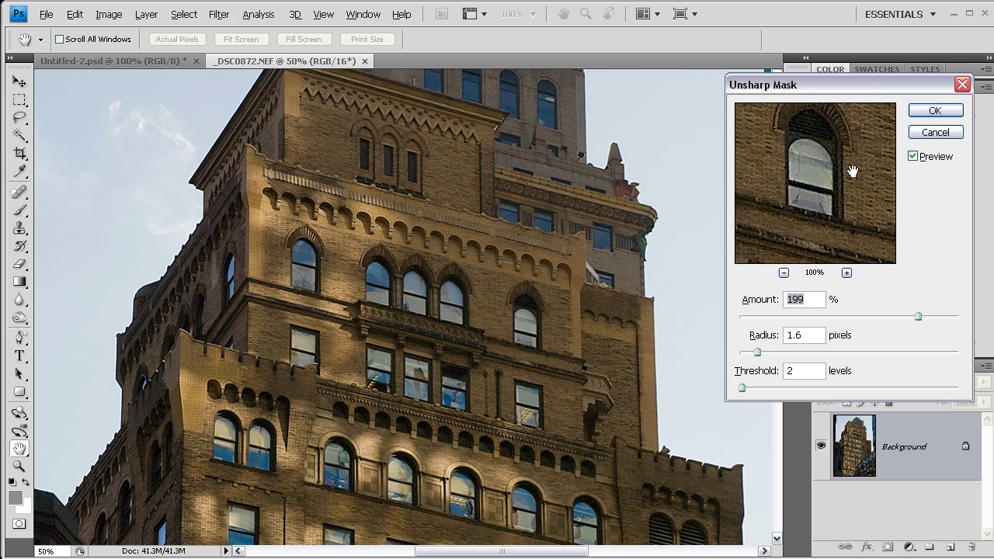
left_click(887, 31)
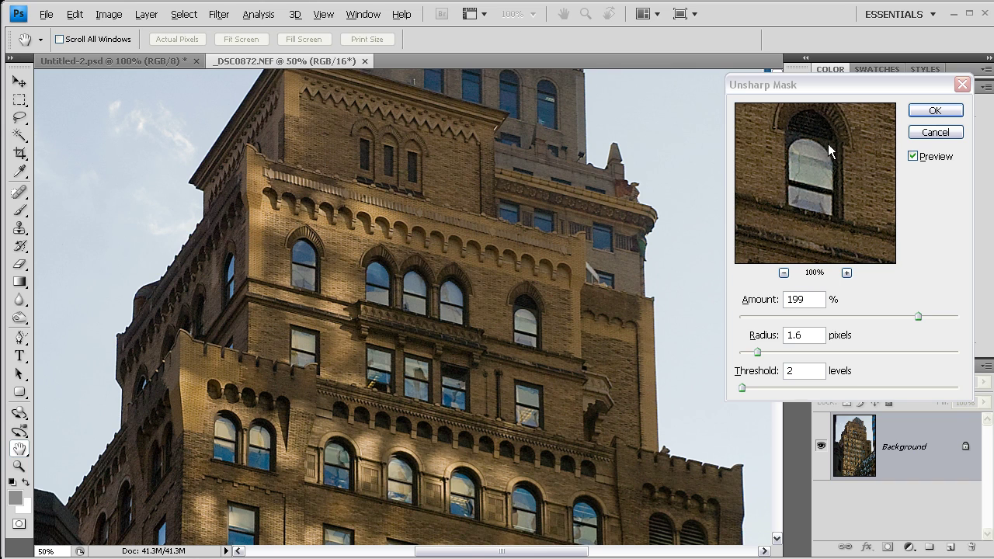
Step: Apply the 199%, 1.6-pixel Unsharp Mask and view the photo at 100%
left_click(816, 191)
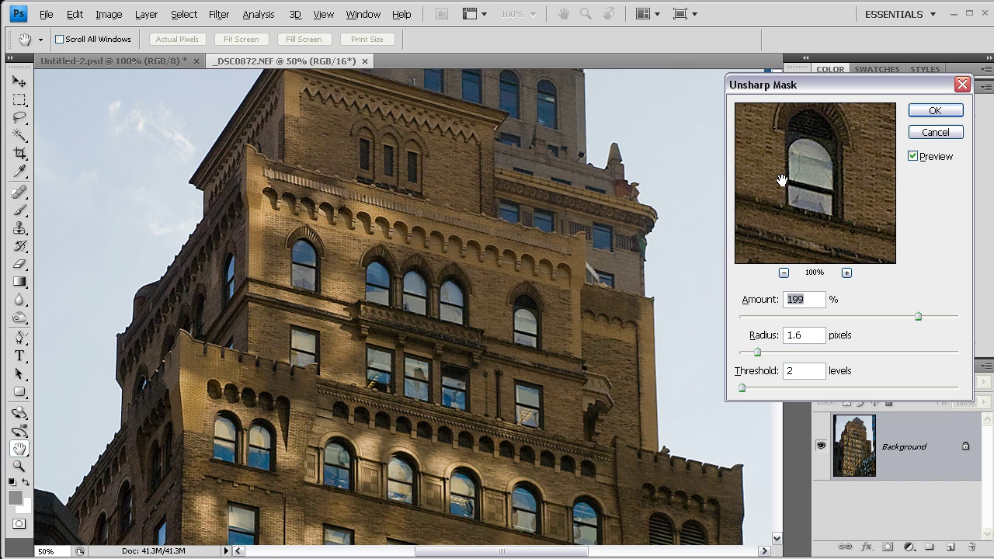
left_click_drag(782, 180, 846, 190)
left_click(936, 111)
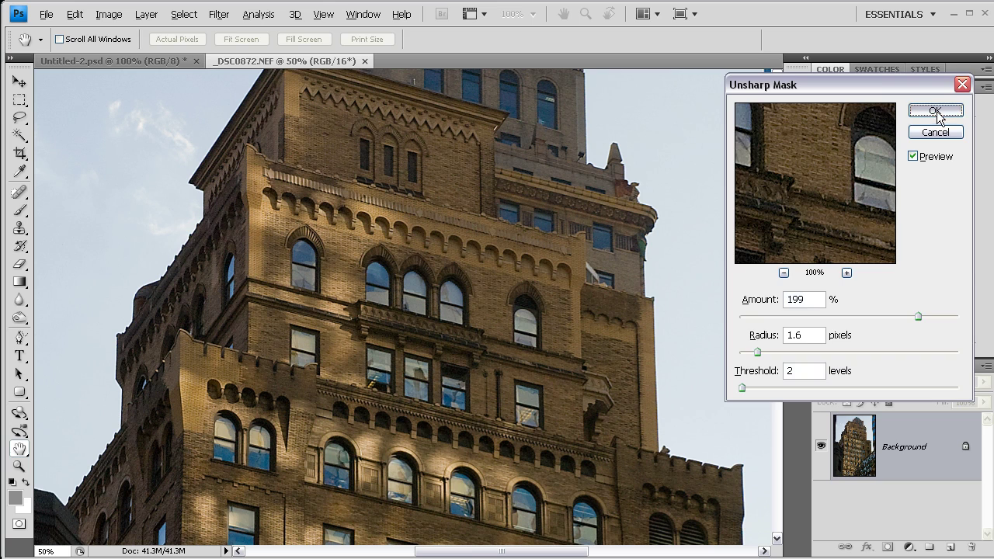
key("b")
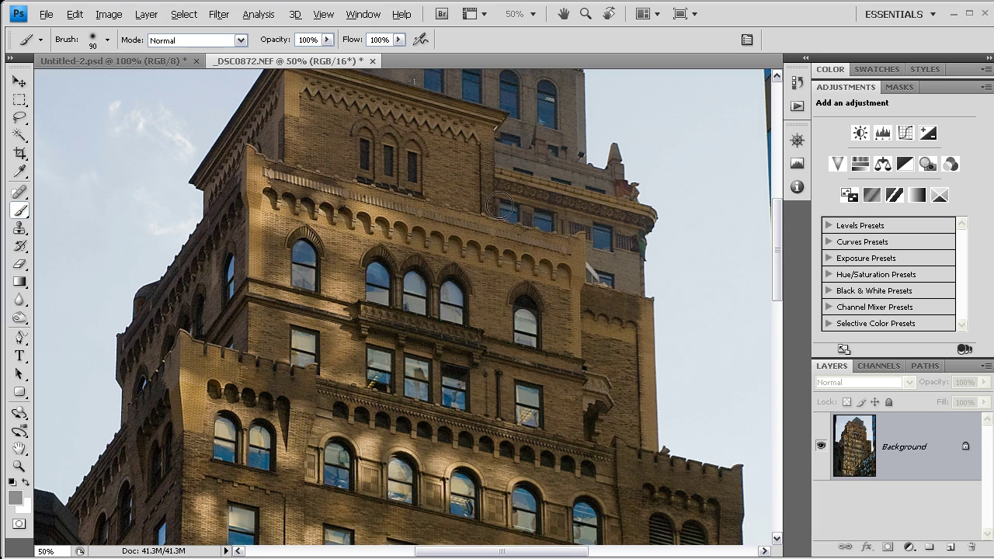
key("ctrl+plus")
key("ctrl+plus")
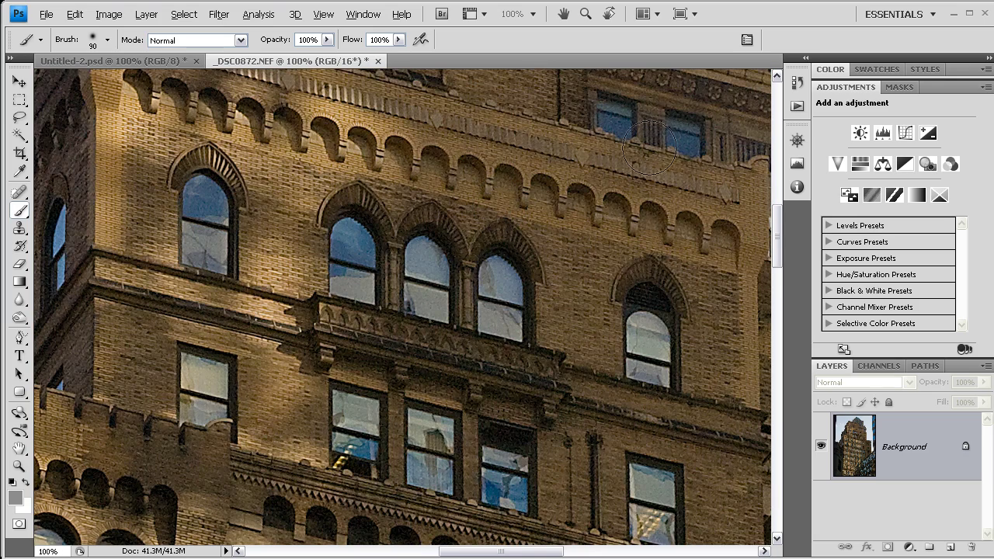
Step: Undo then redo Unsharp Mask to compare with the original, keeping it sharpened
left_click(73, 15)
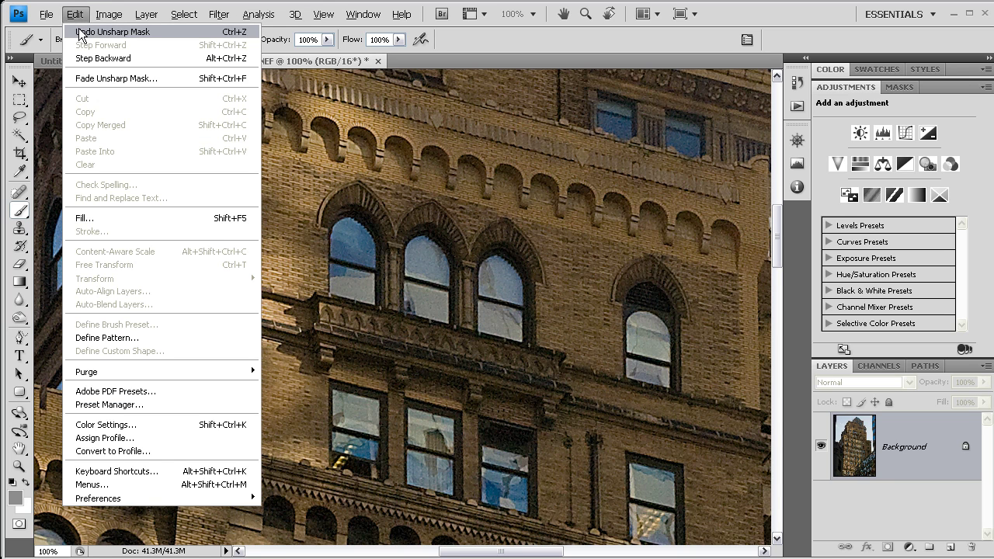
left_click(84, 32)
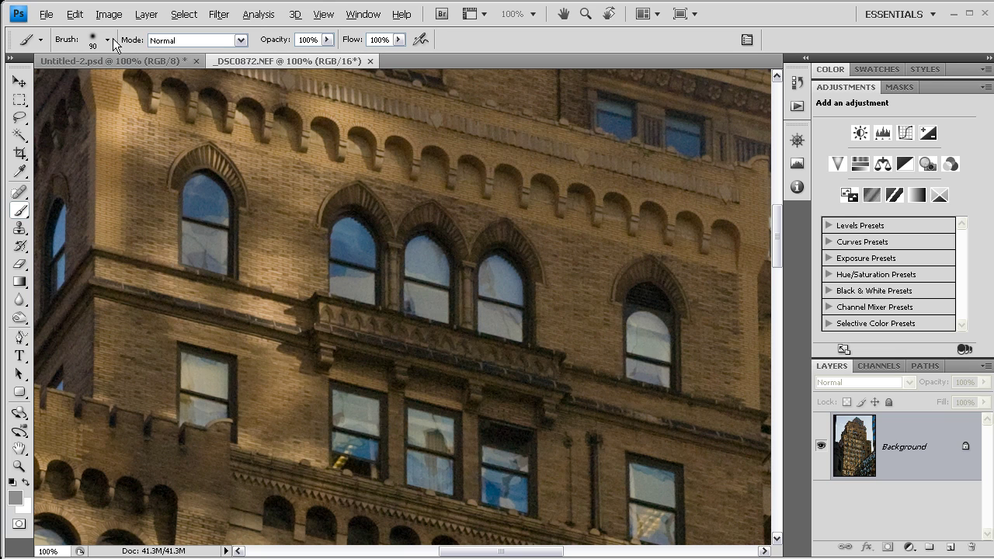
left_click(73, 16)
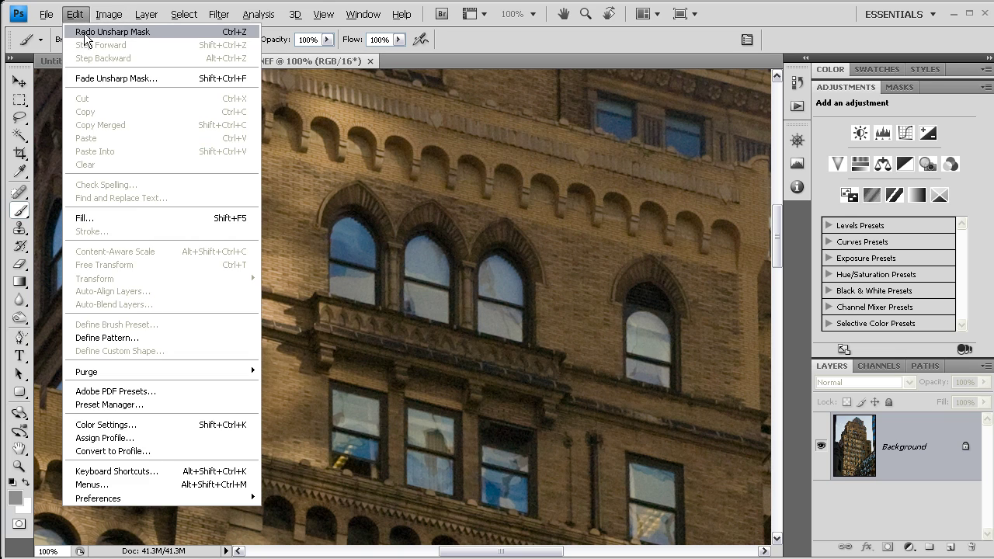
left_click(87, 34)
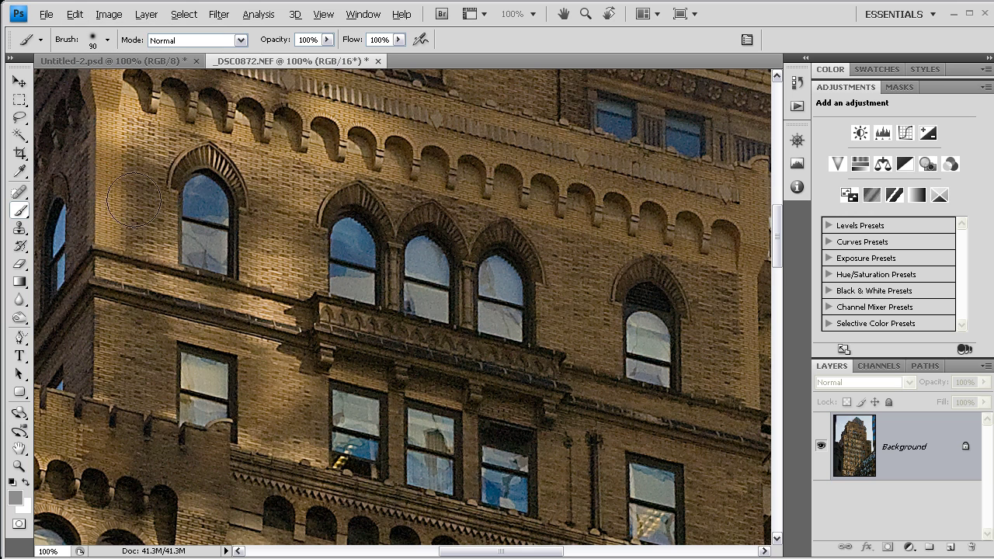